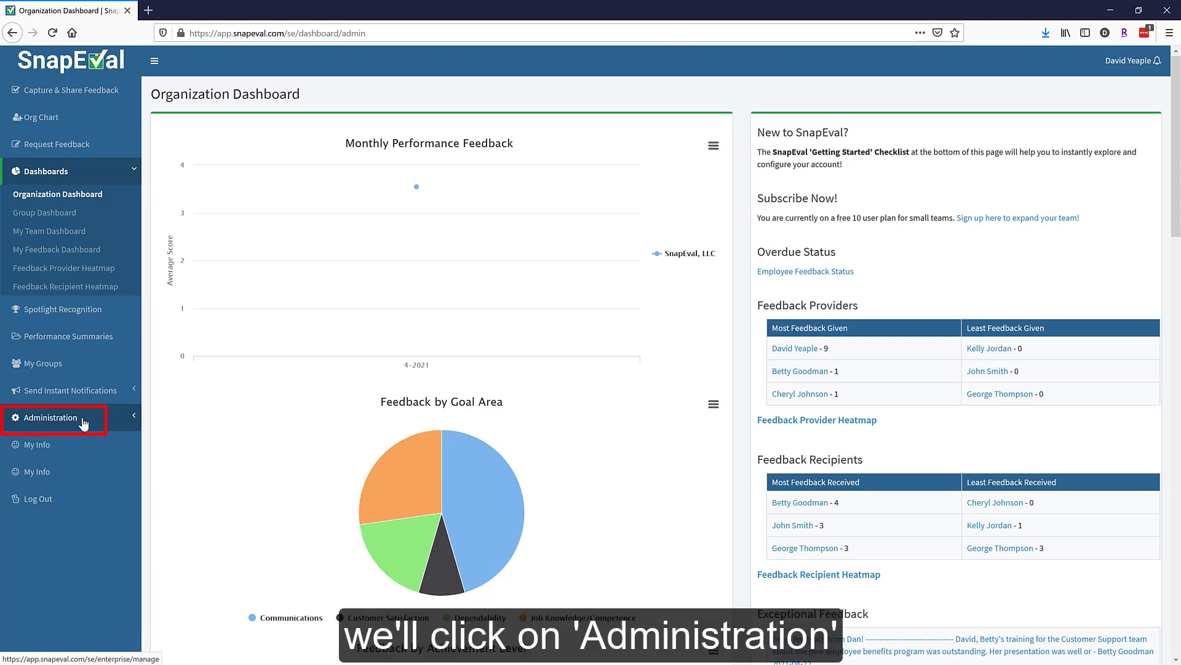
- In the summary settings, enable automatic weighted achievement scores, disable sharing by reviewers who are not Organization Administrators, and save
click(84, 422)
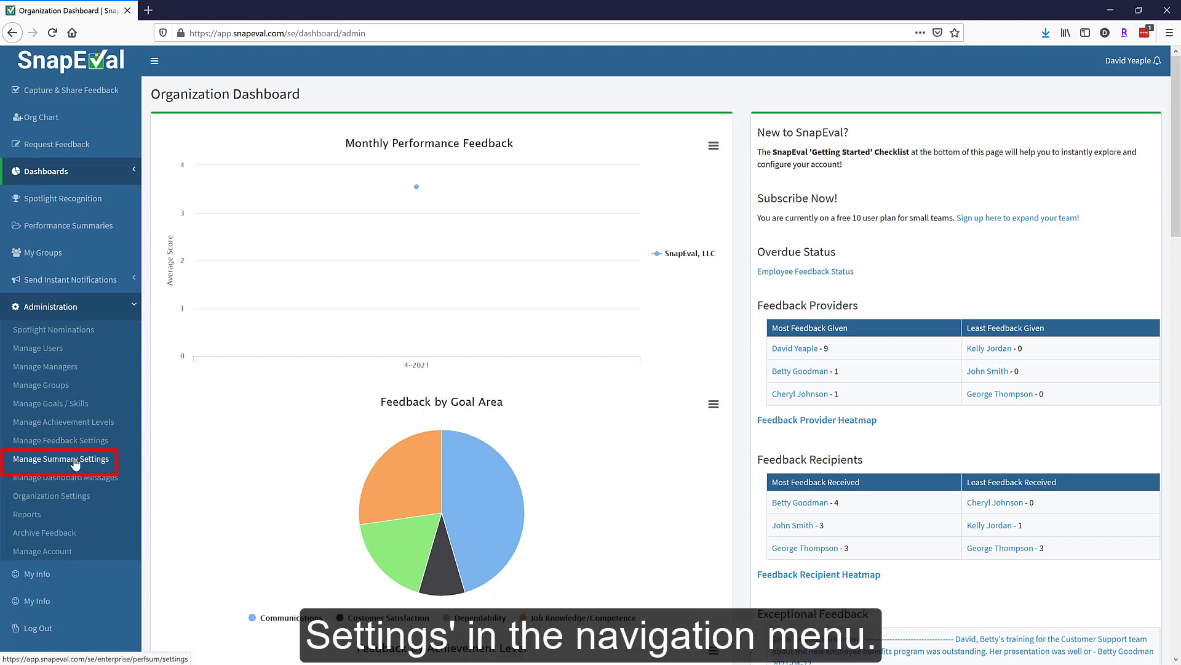
click(75, 462)
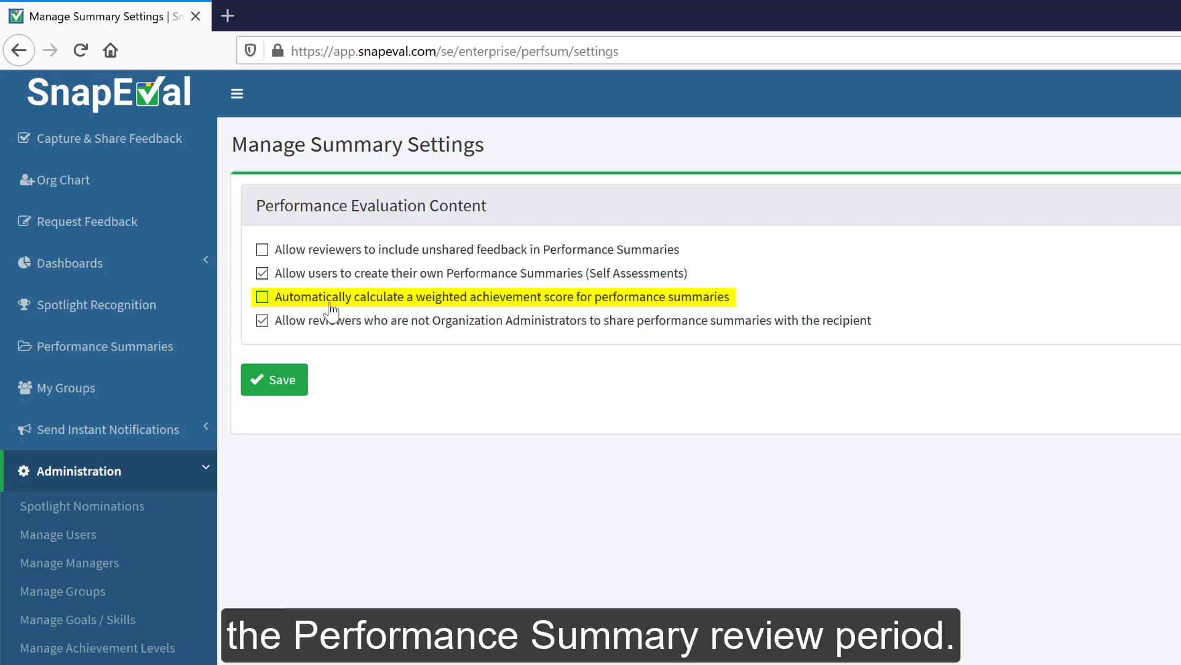
click(262, 298)
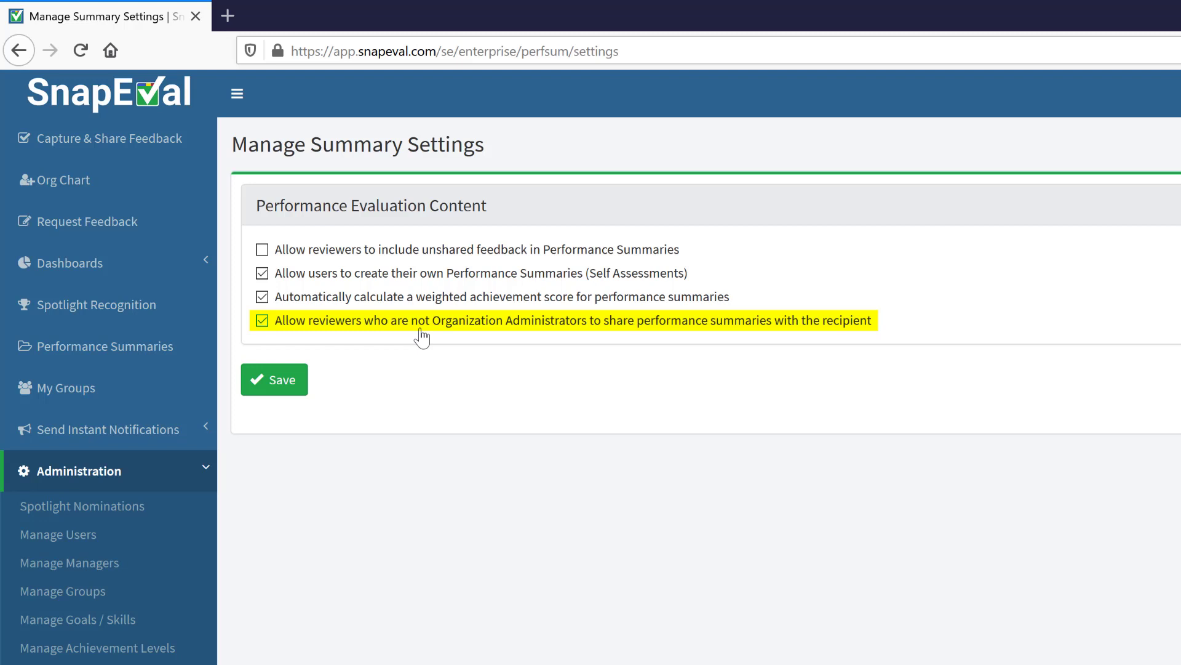
click(262, 321)
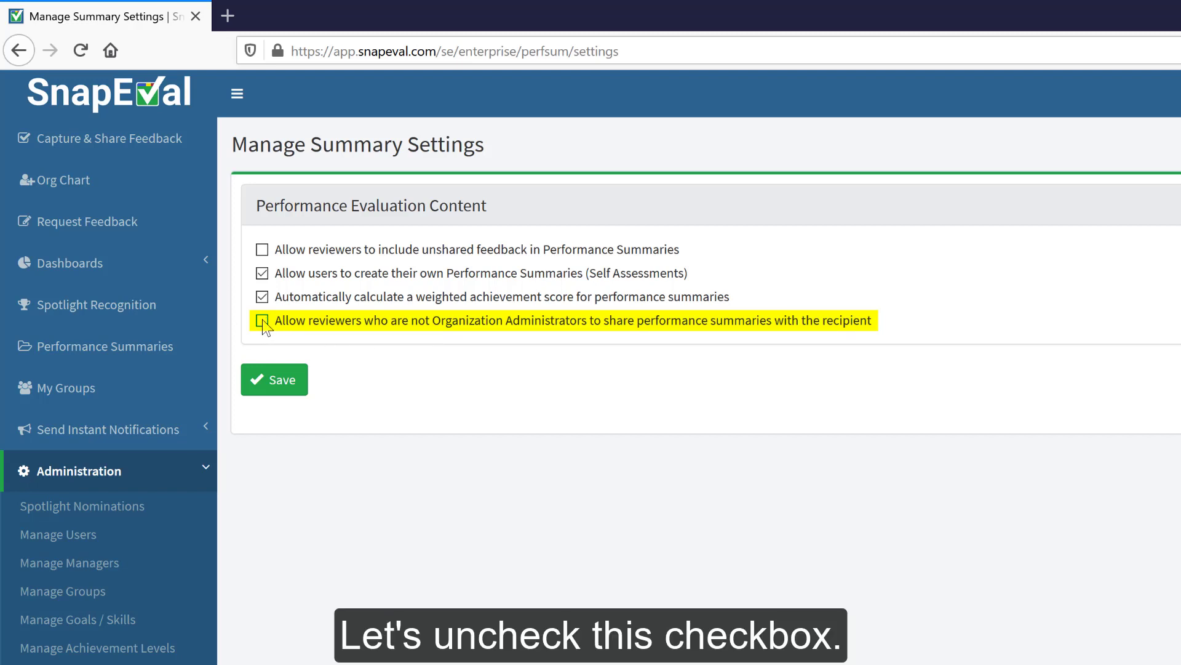
click(278, 389)
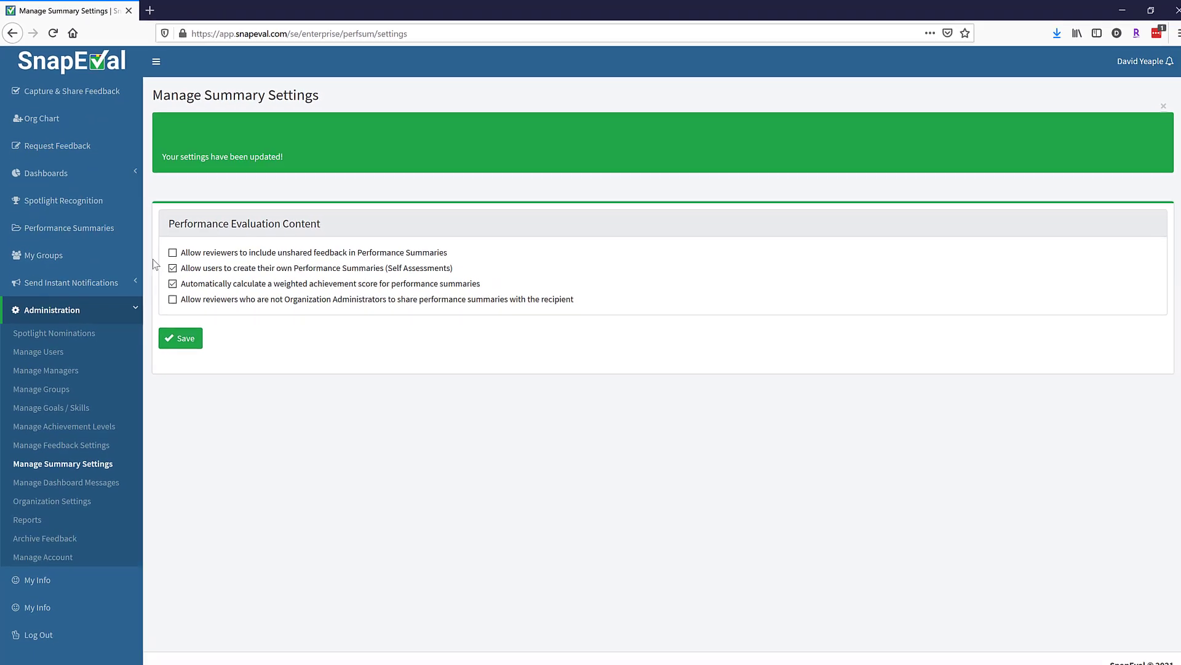
- Start a new performance summary for the recipient of the existing summary, keeping the default review period, and include all listed evals
click(74, 235)
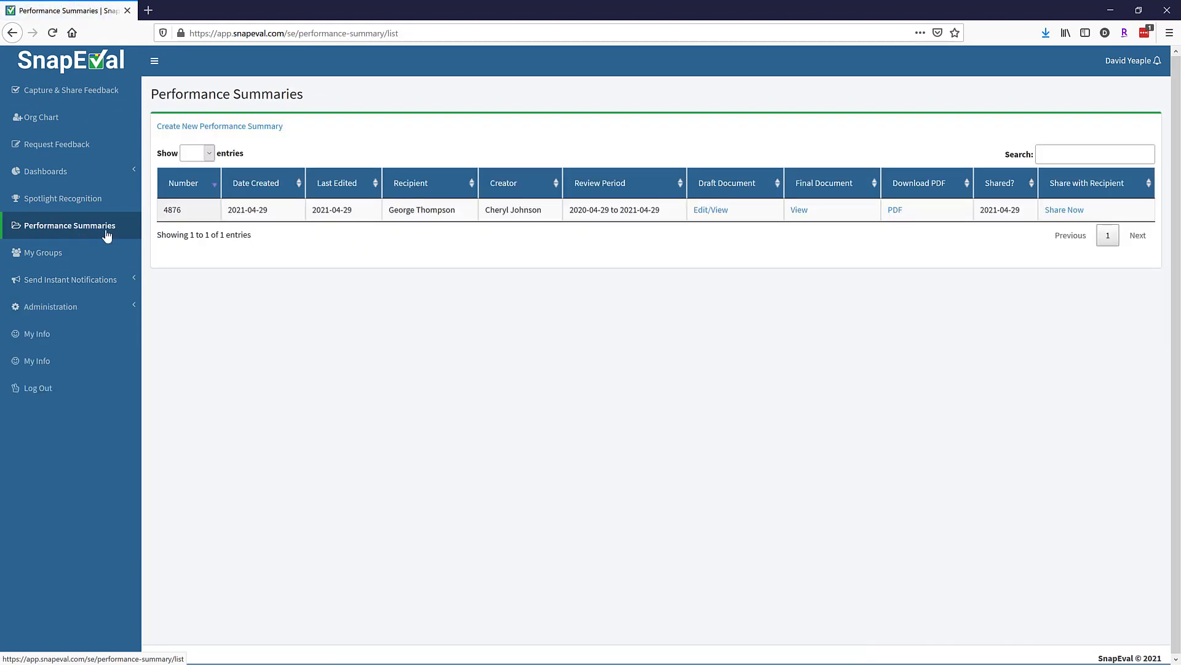
click(242, 131)
click(227, 148)
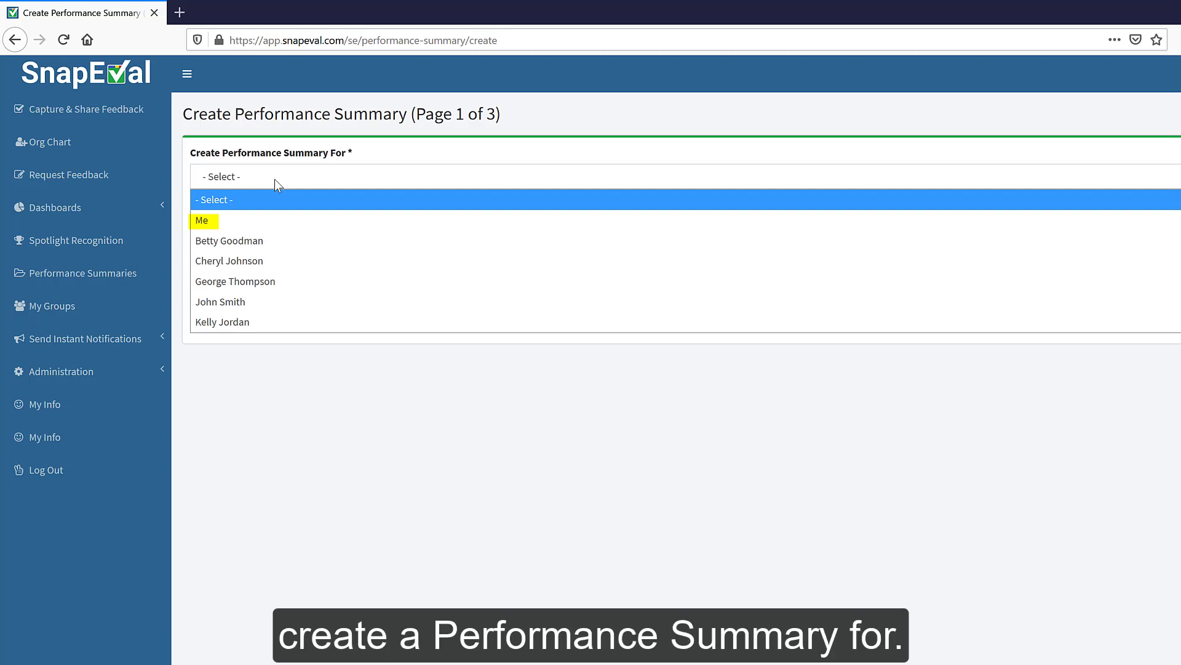
click(268, 281)
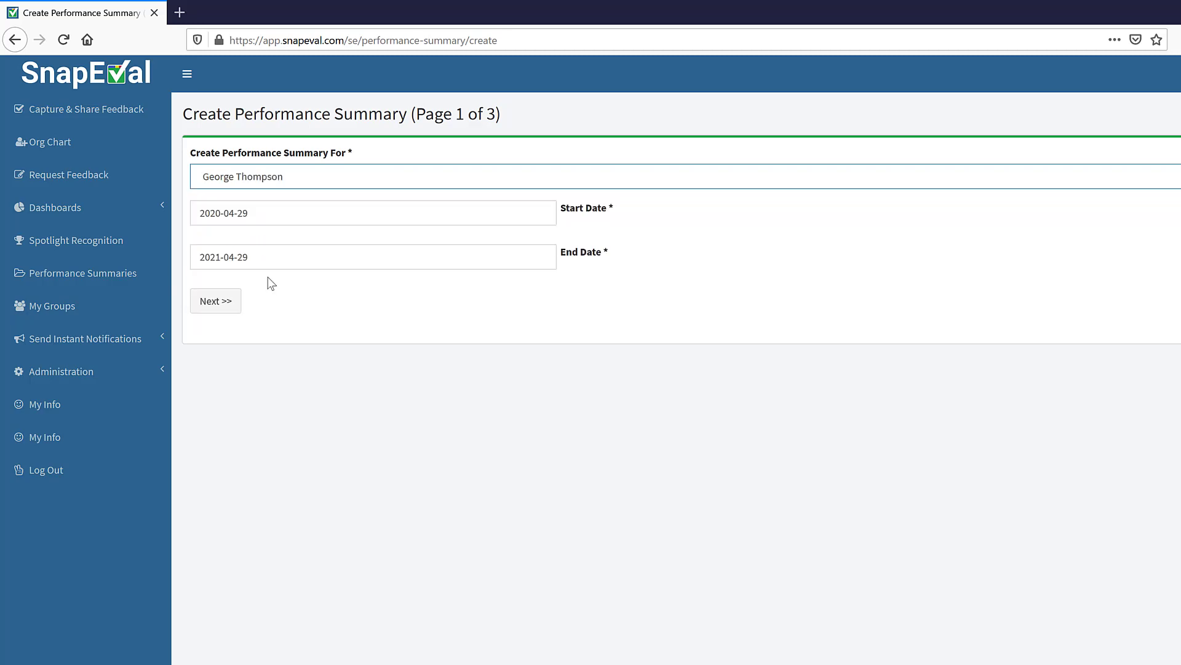
click(225, 304)
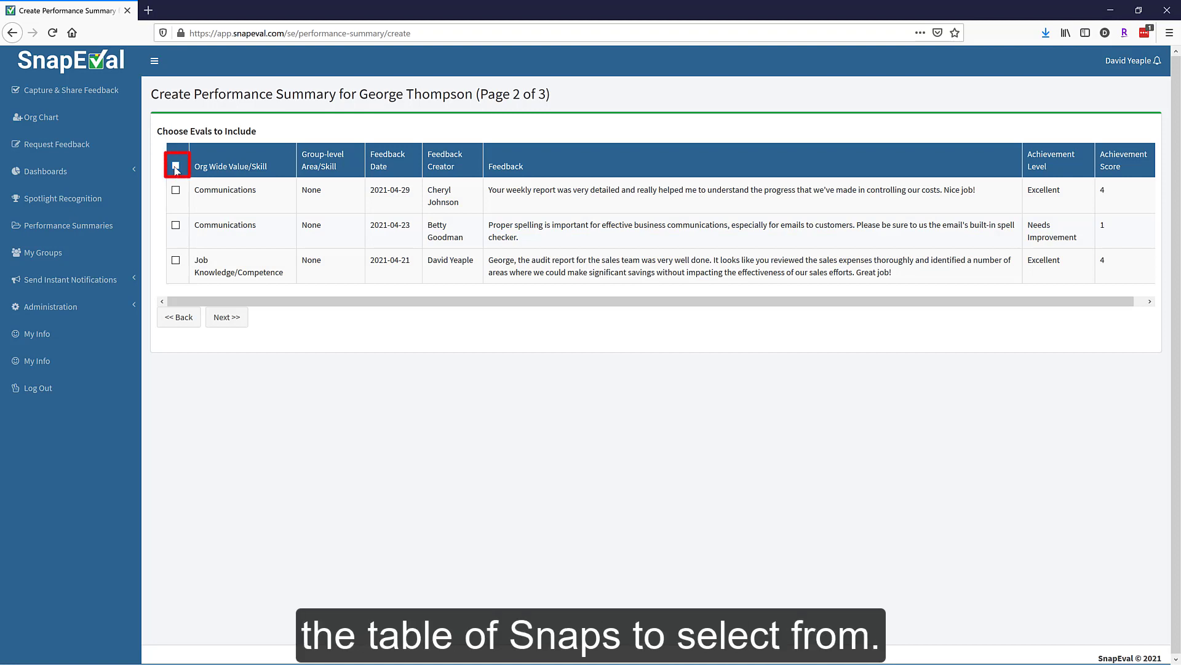
click(176, 166)
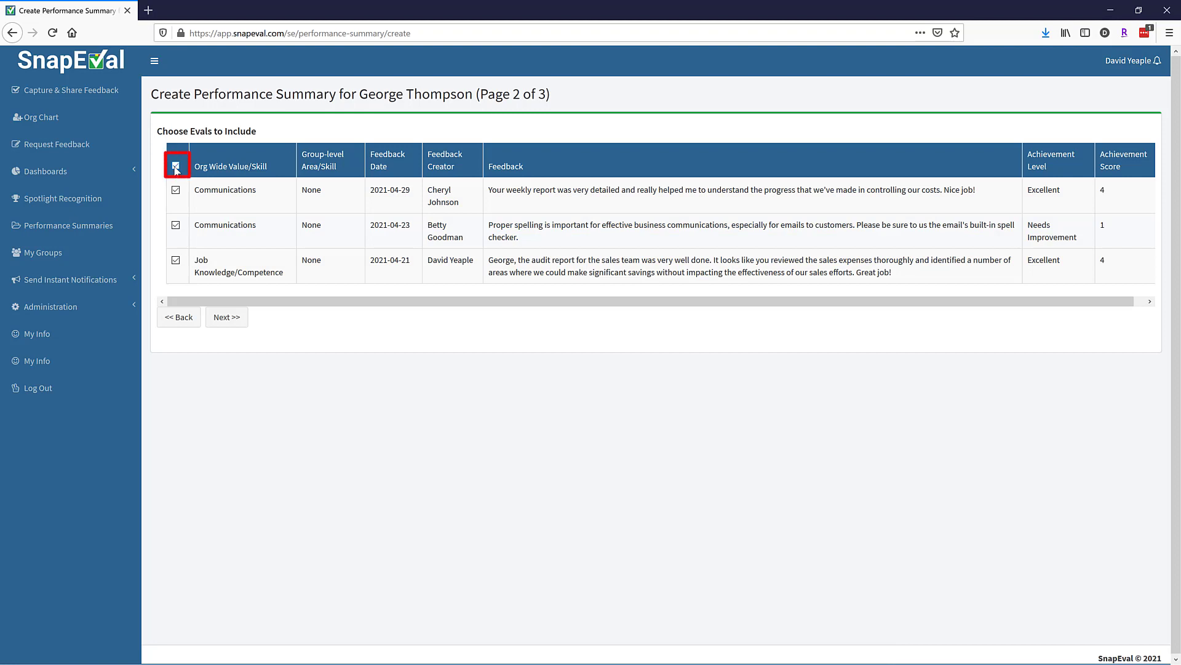
click(227, 317)
- Set the achievement level to Excellent (4) for the Communications goal area and Very Good (3) for Dependability
scroll(243, 316, down, 1)
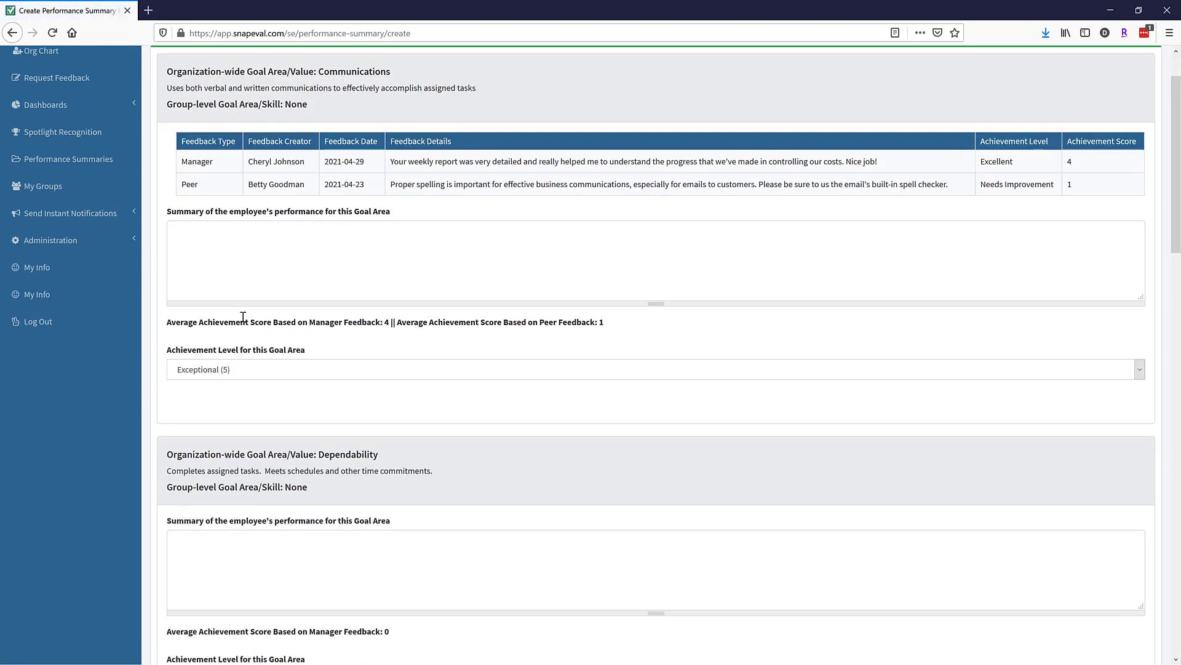
click(250, 368)
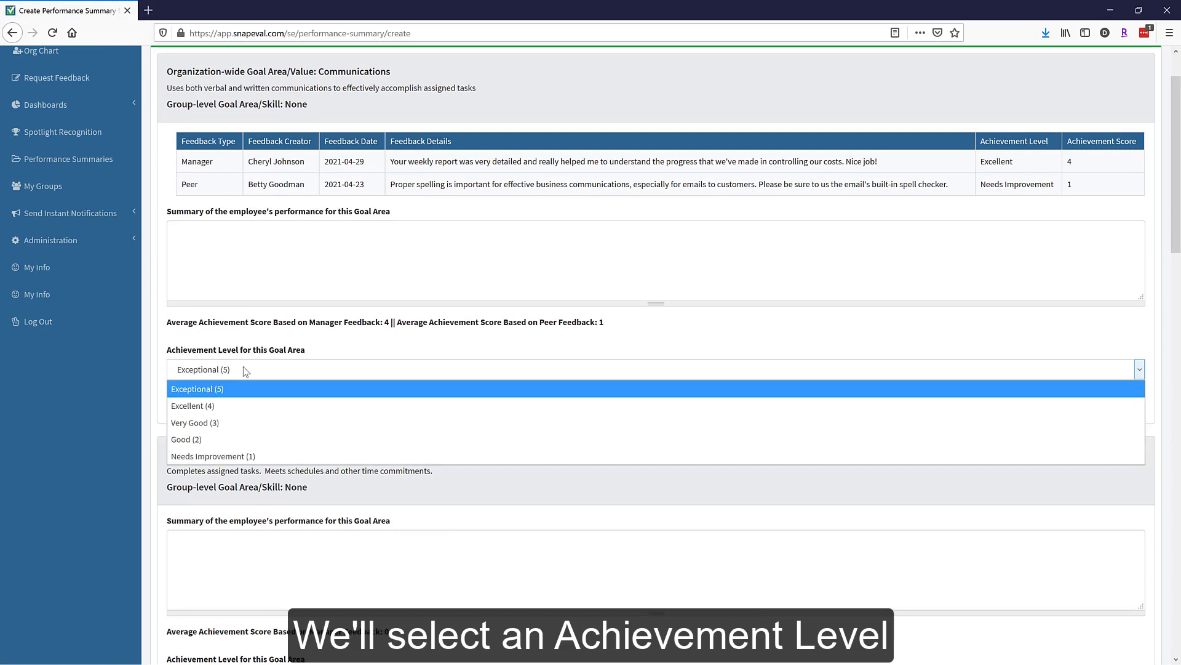
click(229, 407)
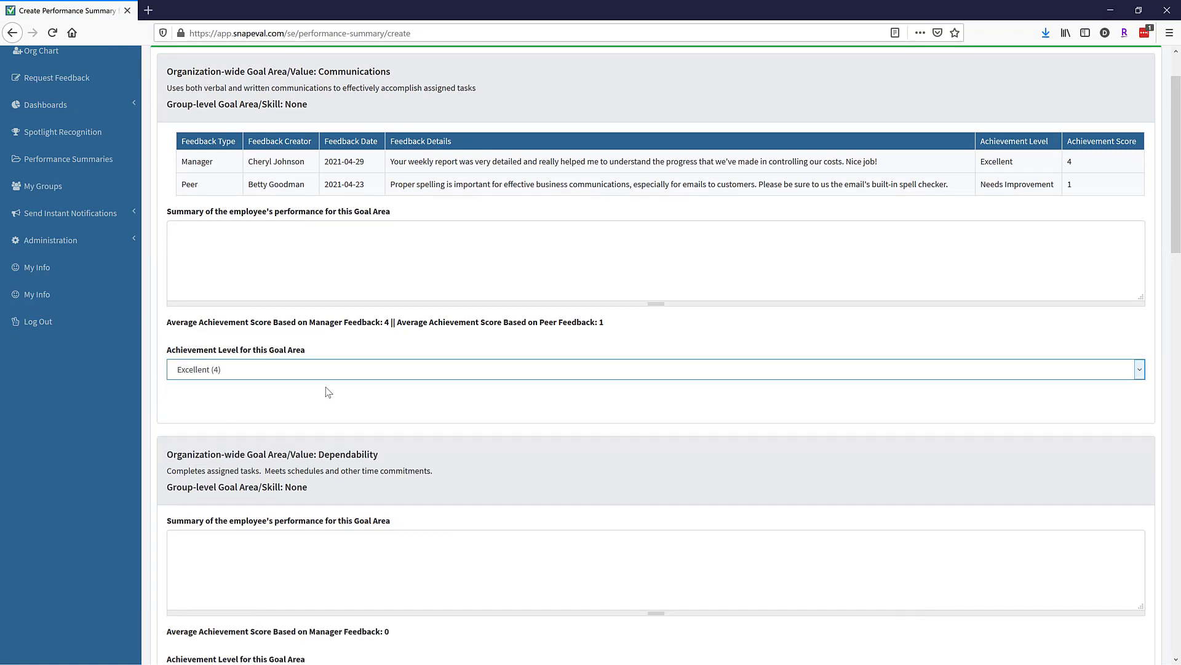
scroll(327, 392, down, 5)
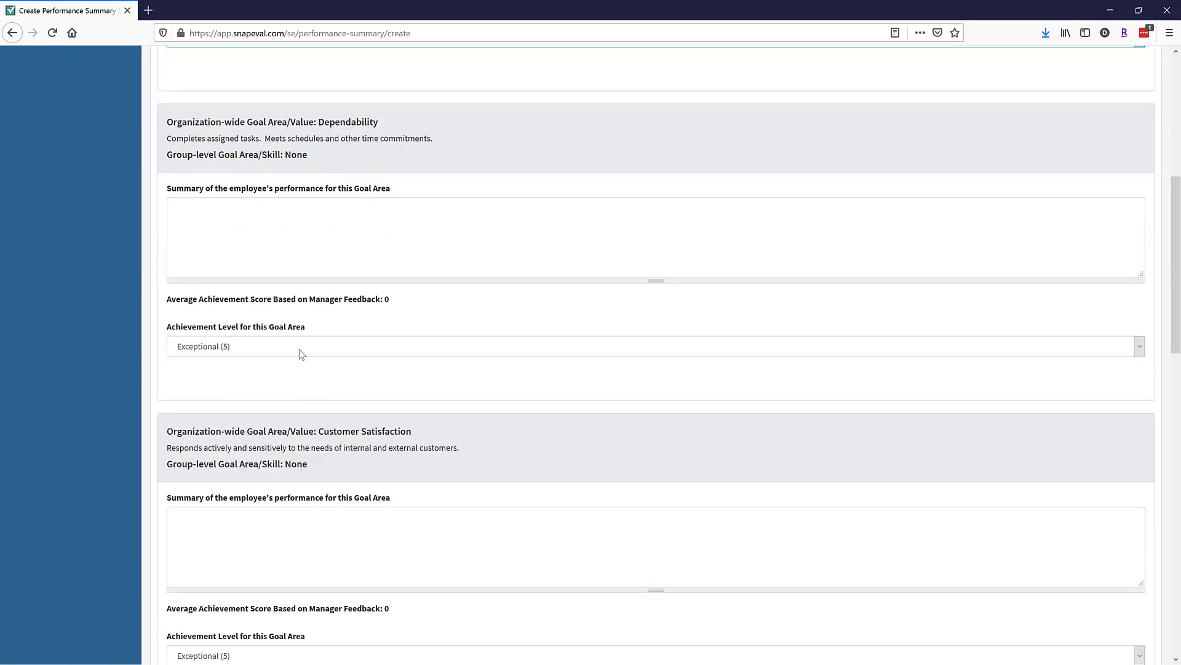
click(301, 354)
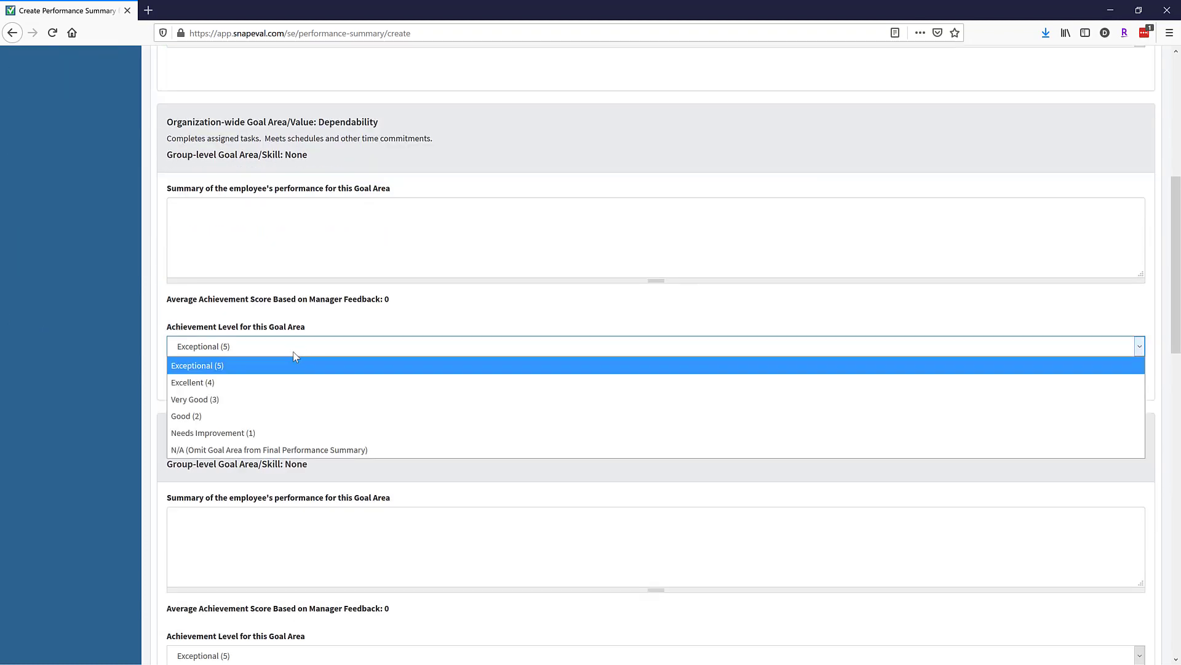
click(225, 402)
- Omit the Customer Satisfaction goal area as N/A and rate Job Knowledge/Competence as Excellent (4)
scroll(406, 345, down, 4)
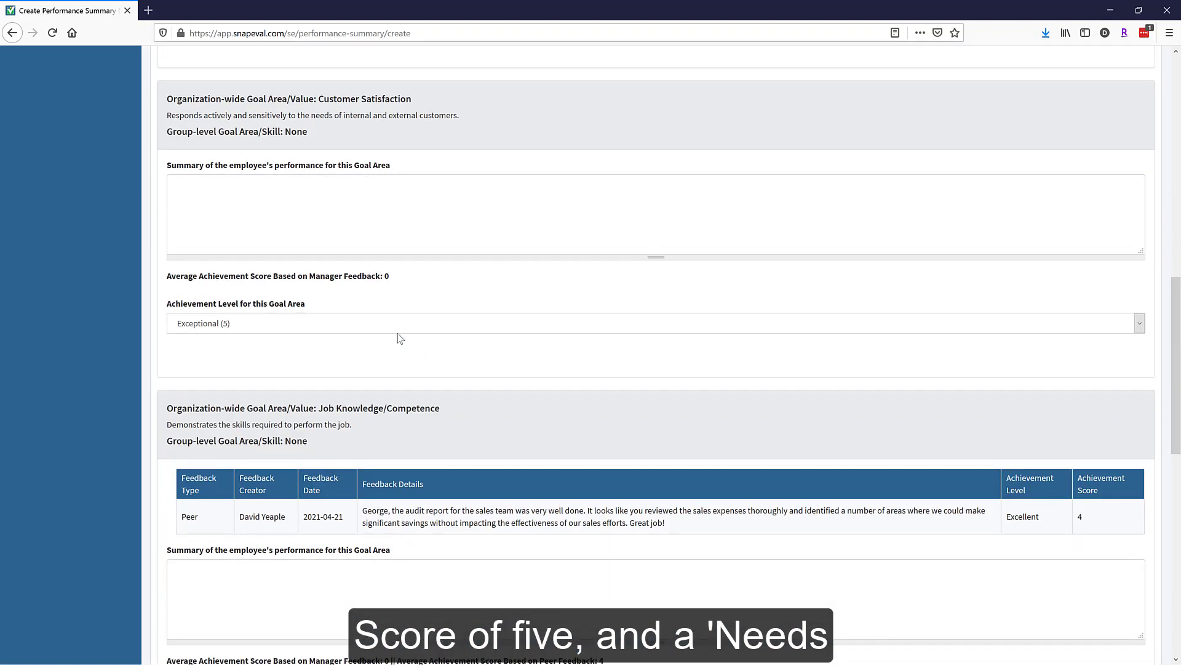
click(385, 320)
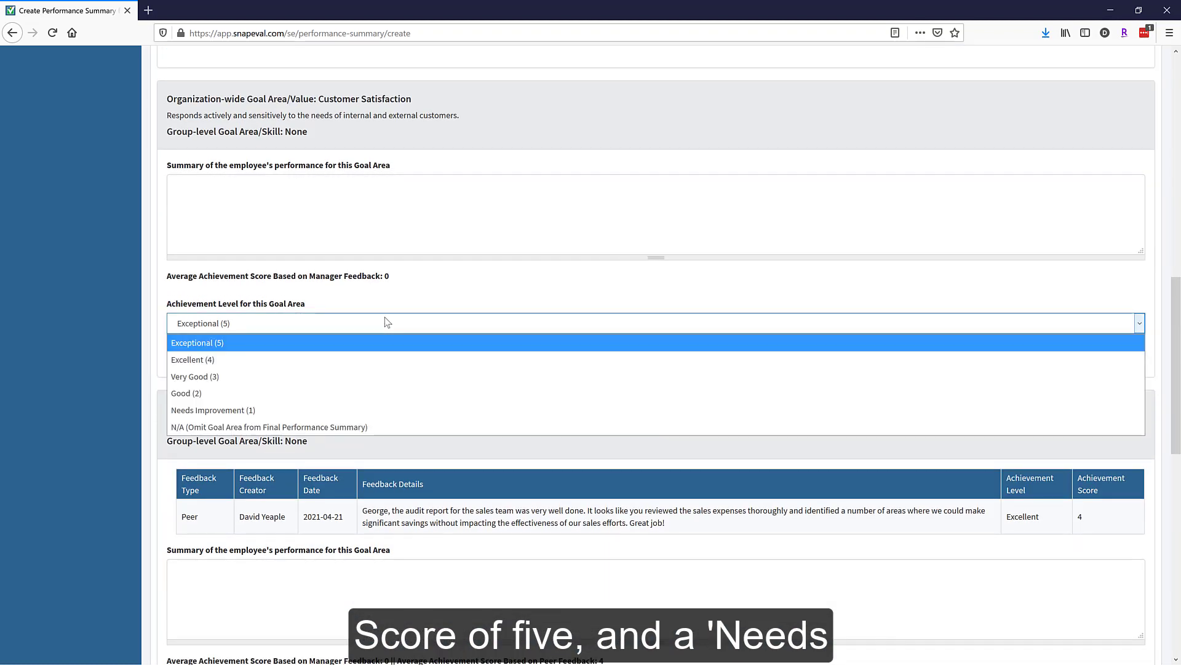
click(360, 426)
scroll(456, 328, down, 2)
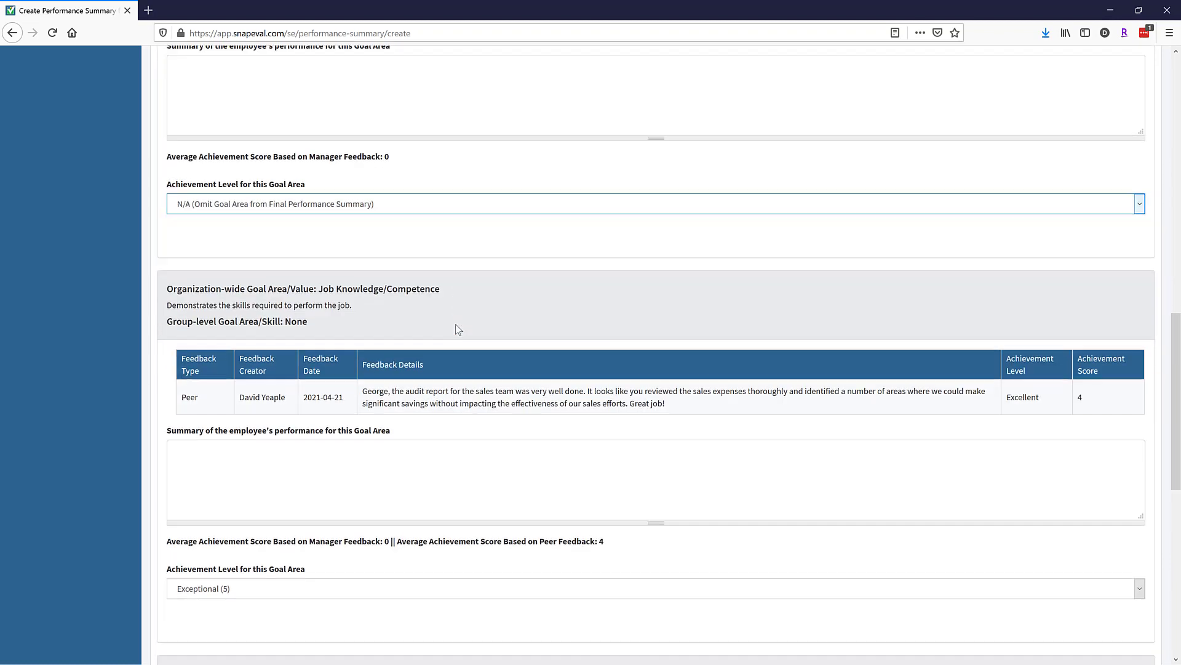
scroll(459, 329, down, 2)
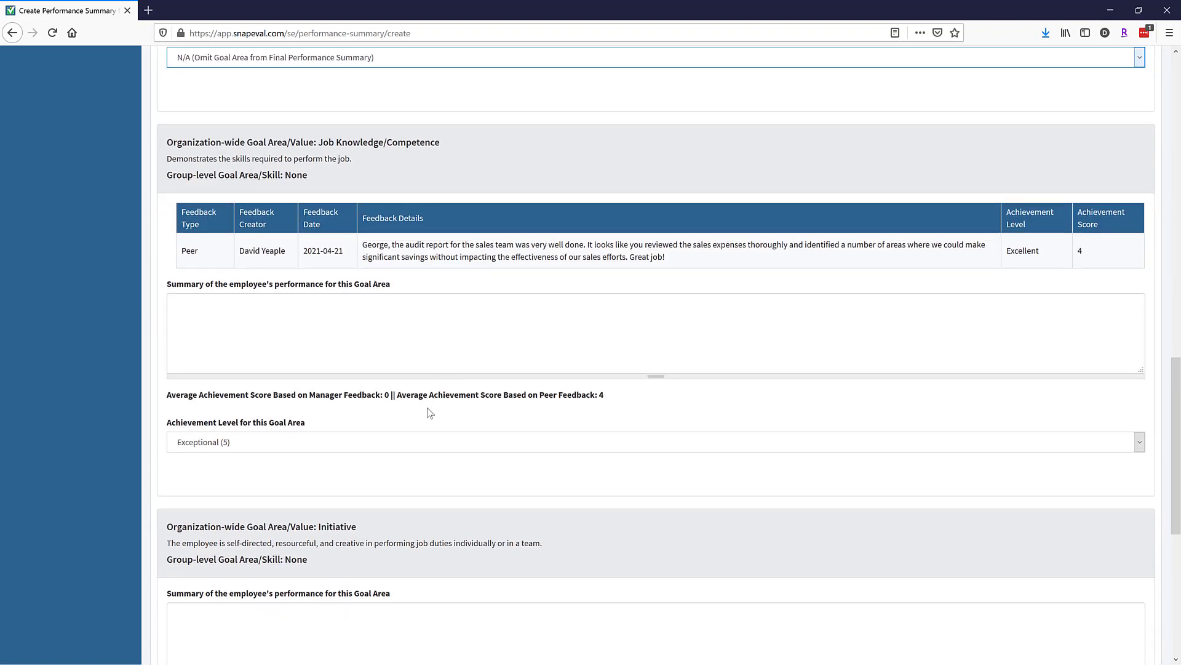
click(397, 443)
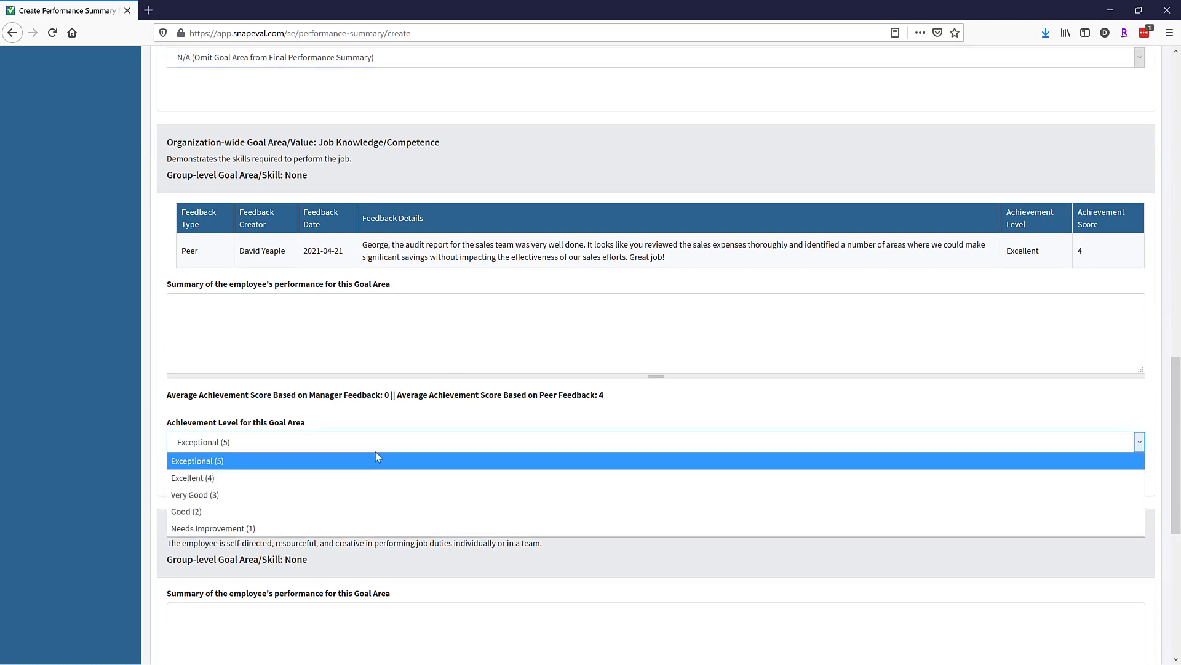
click(348, 476)
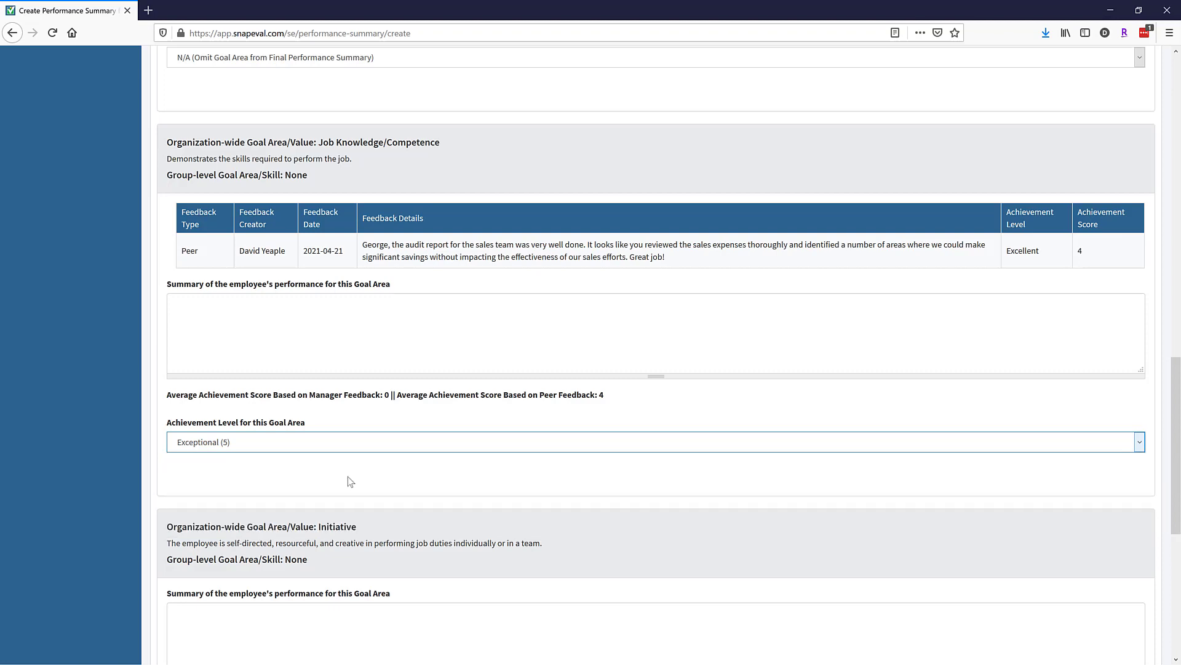
- Rate the Initiative goal area as Very Good (3) and save the performance summary
scroll(476, 428, down, 5)
scroll(476, 427, down, 1)
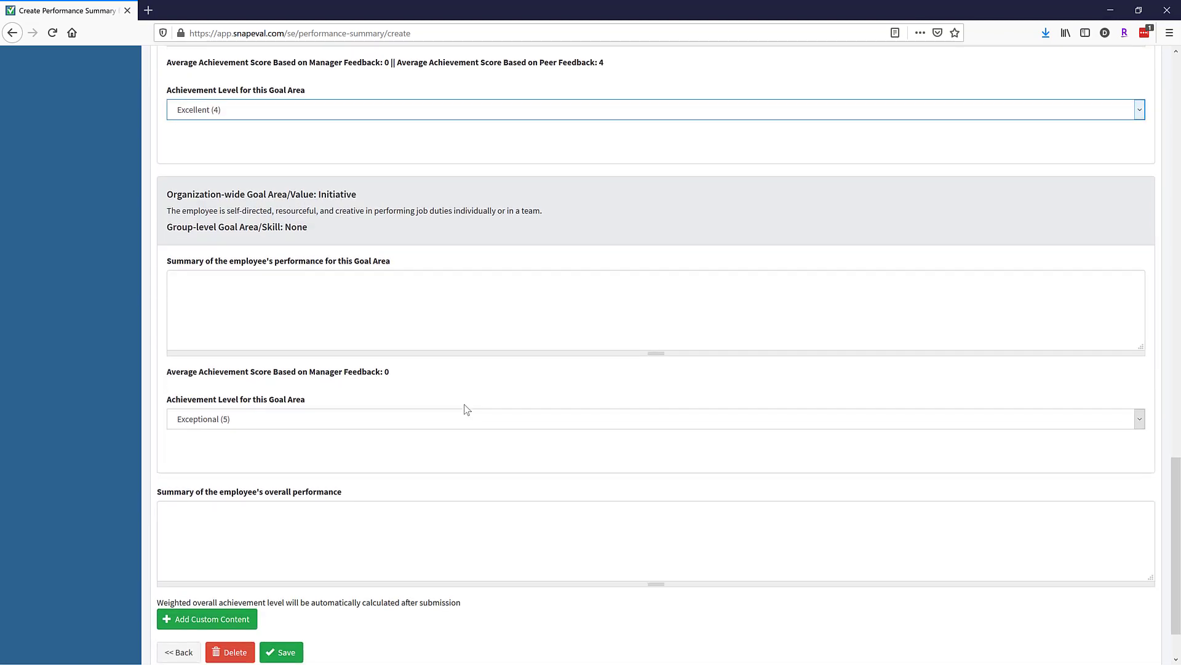
click(354, 421)
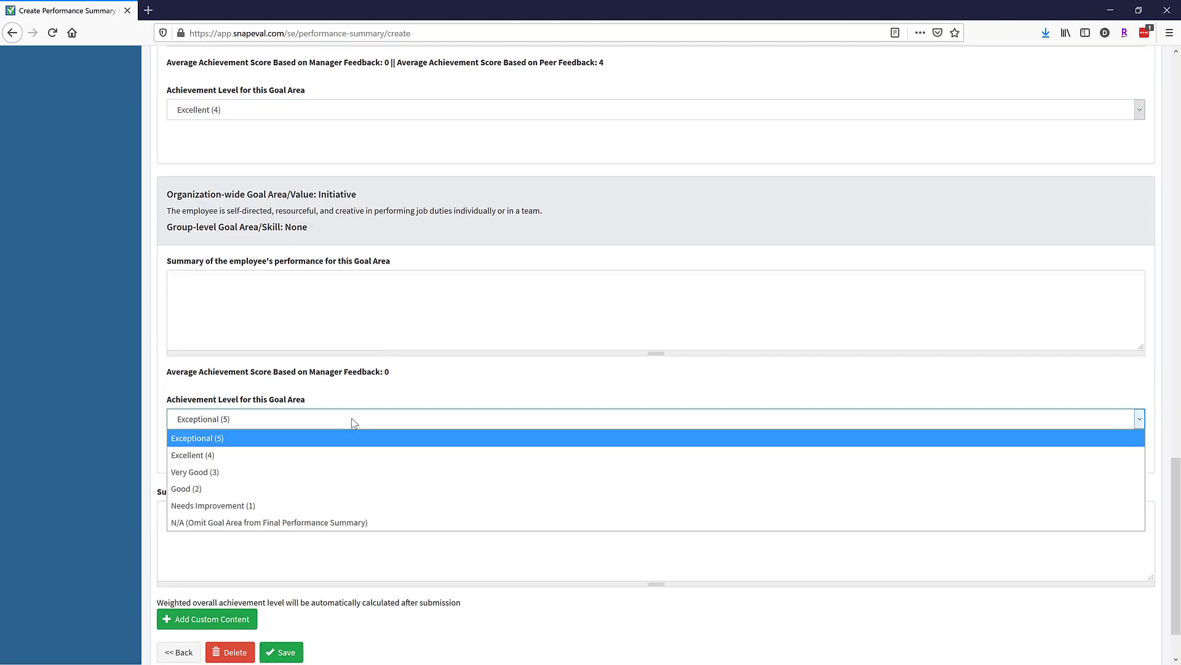
click(315, 471)
scroll(430, 430, down, 1)
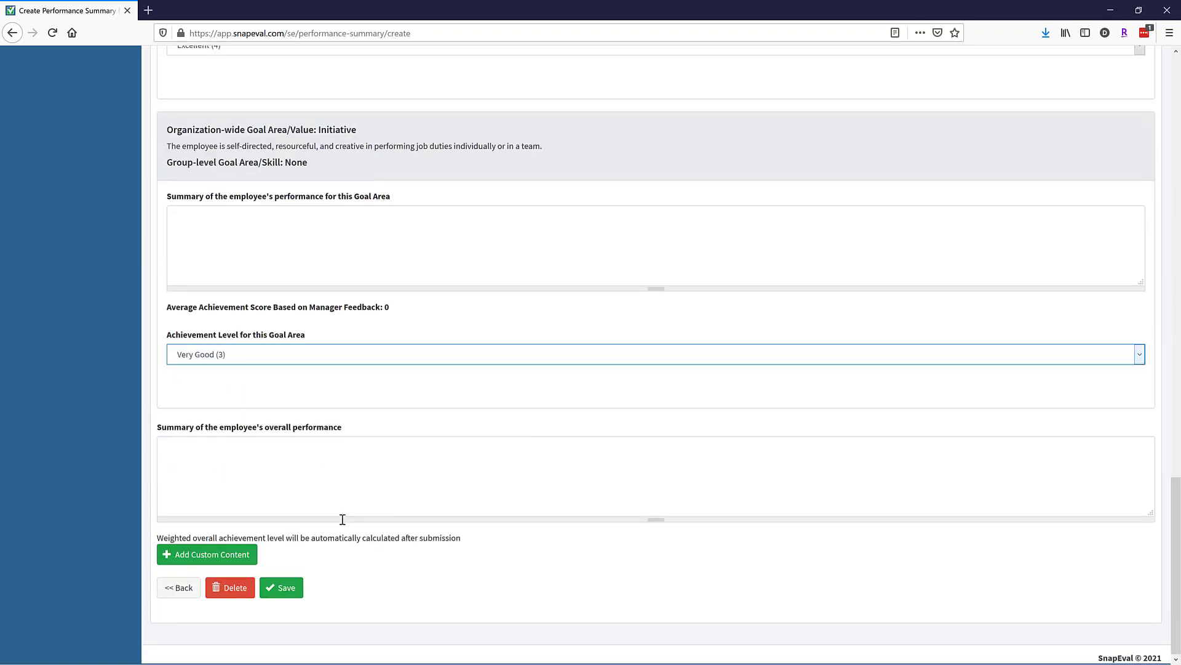
drag(165, 539, 464, 540)
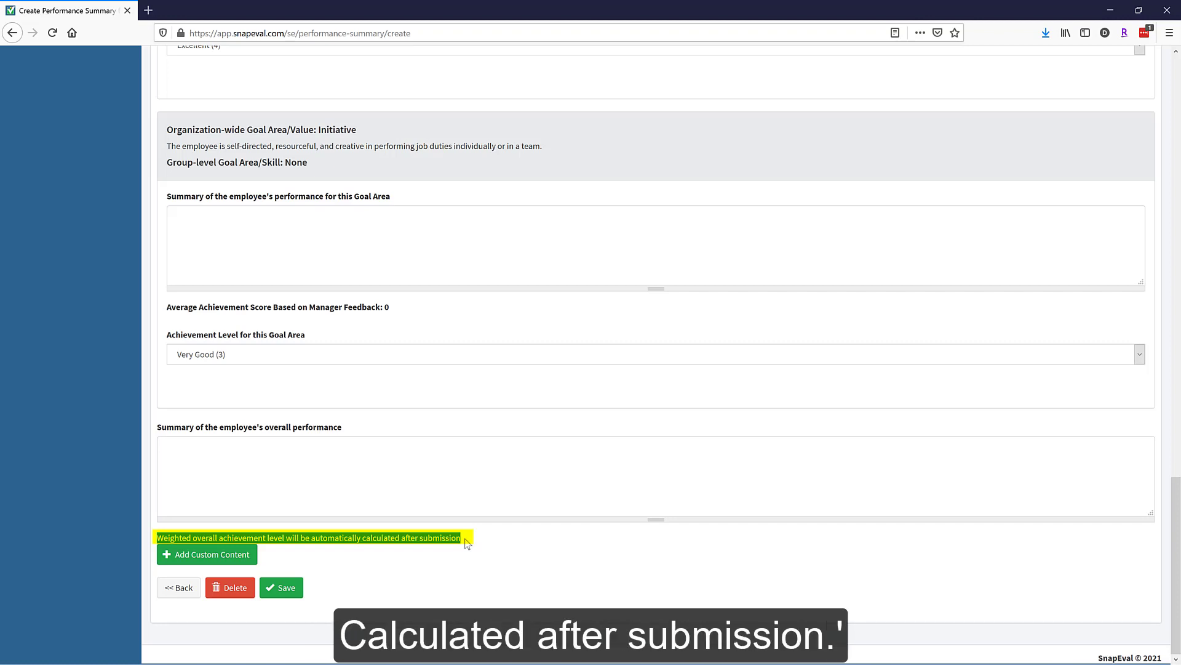
click(288, 590)
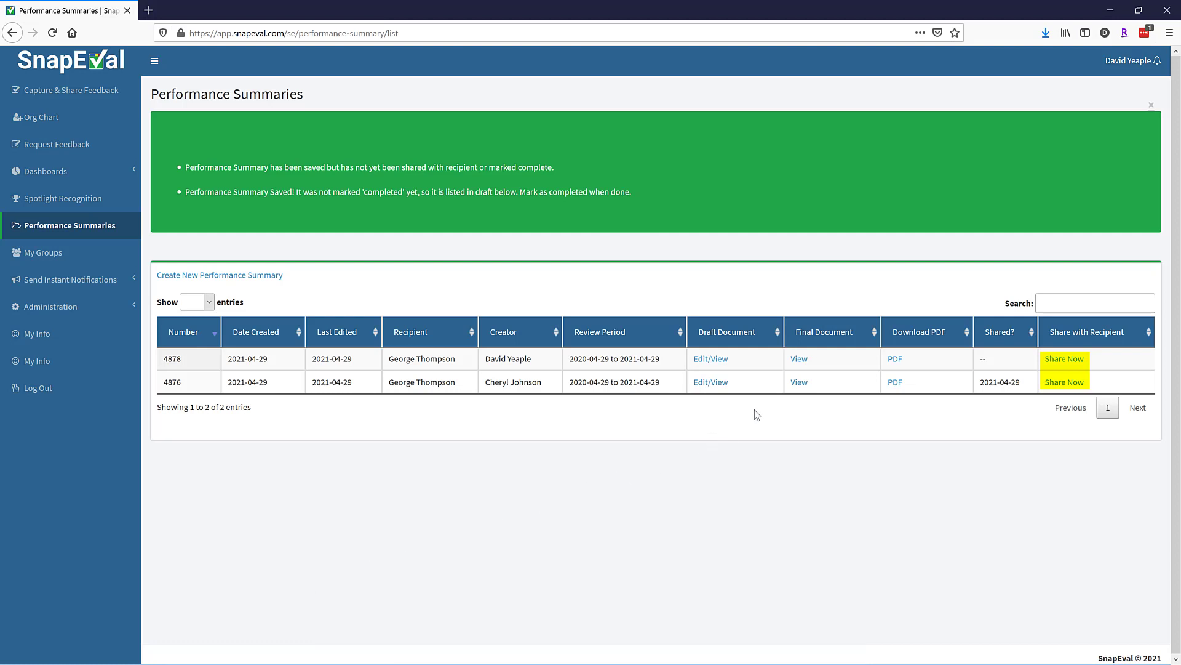
- Open the newly saved summary's PDF with Firefox and view its Overall Achievement ranking on page 4
click(895, 360)
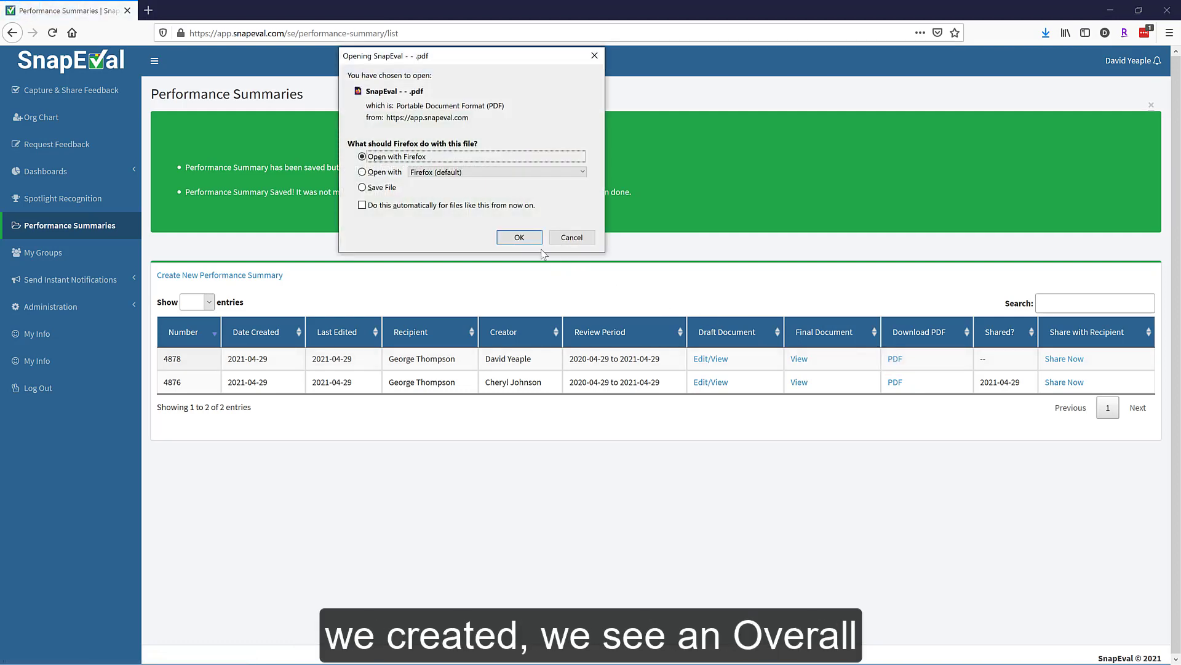
click(519, 237)
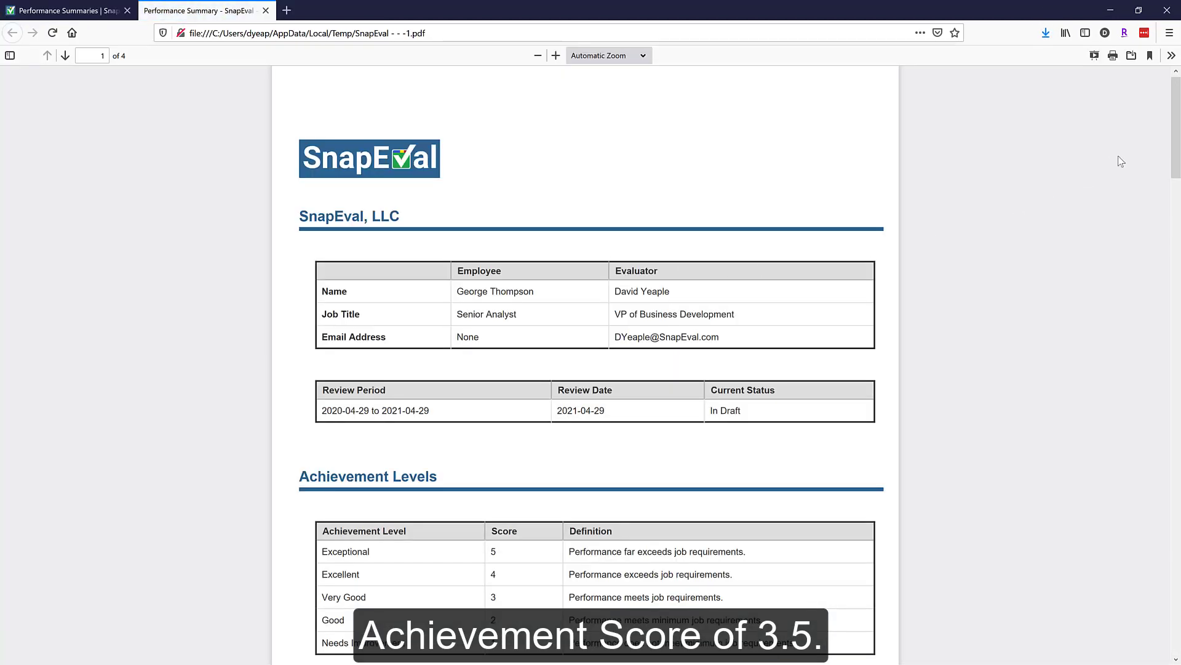
drag(1178, 102, 1131, 546)
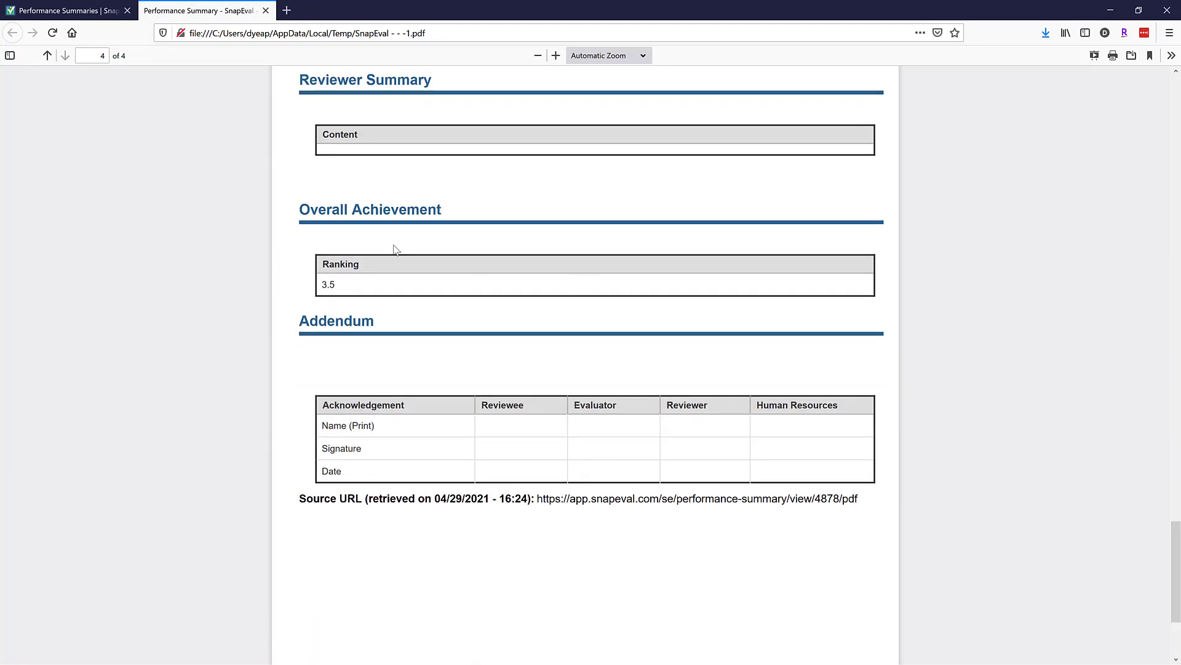